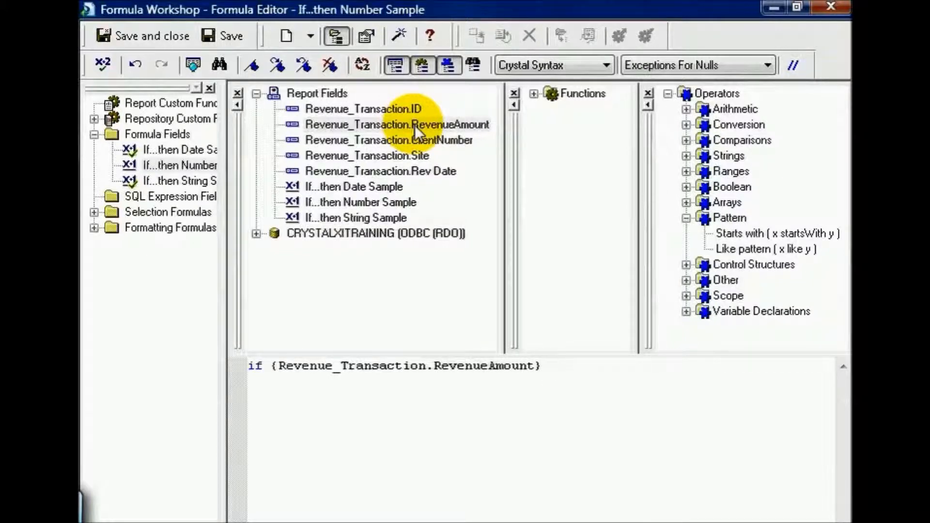
Complete the first condition so a RevenueAmount > 100 returns 'Bonus Level 1', followed by else and a new line.
{"action": "type", "text": "> 100 then 'Bonus"}
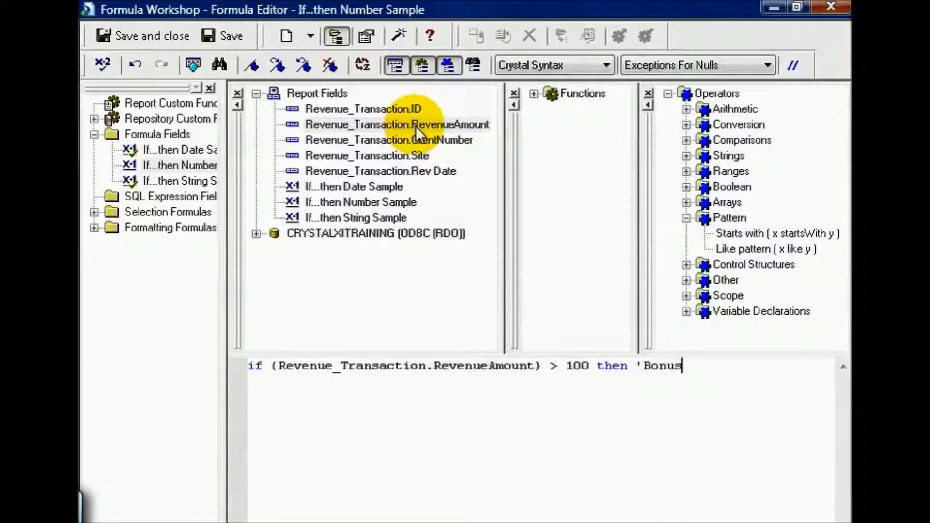
{"action": "type", "text": " Level 1' else"}
{"action": "key", "text": "Return"}
Add a second condition returning 'No Bonus' if {Revenue_Transaction.RevenueAmount} <= 100, else 'Check!'.
{"action": "type", "text": "if"}
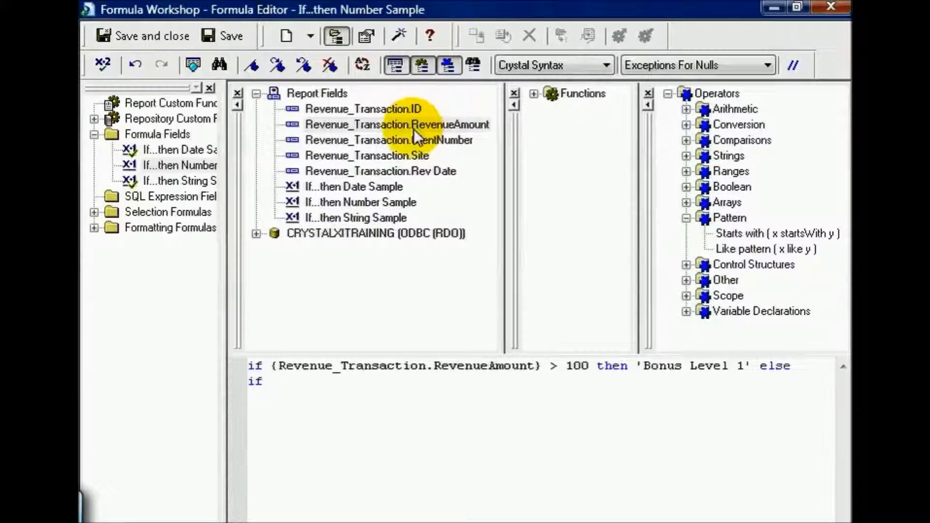
{"action": "double_click", "coordinate": [408, 125]}
{"action": "type", "text": "<"}
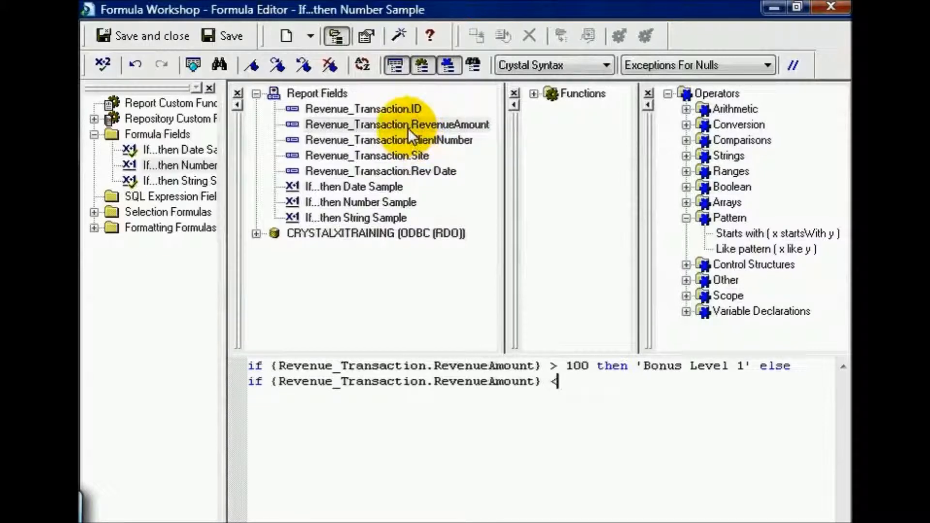
{"action": "type", "text": "= 100 then "}
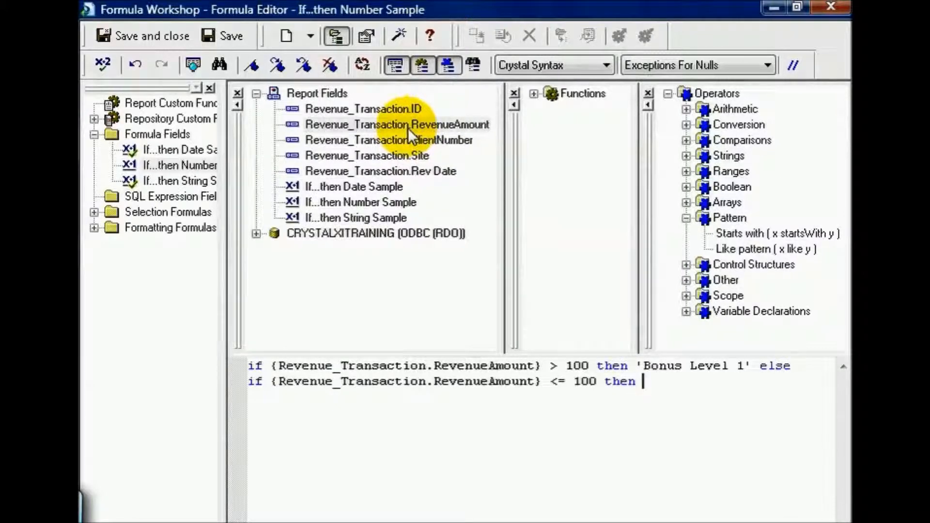
{"action": "type", "text": "'No Bonu"}
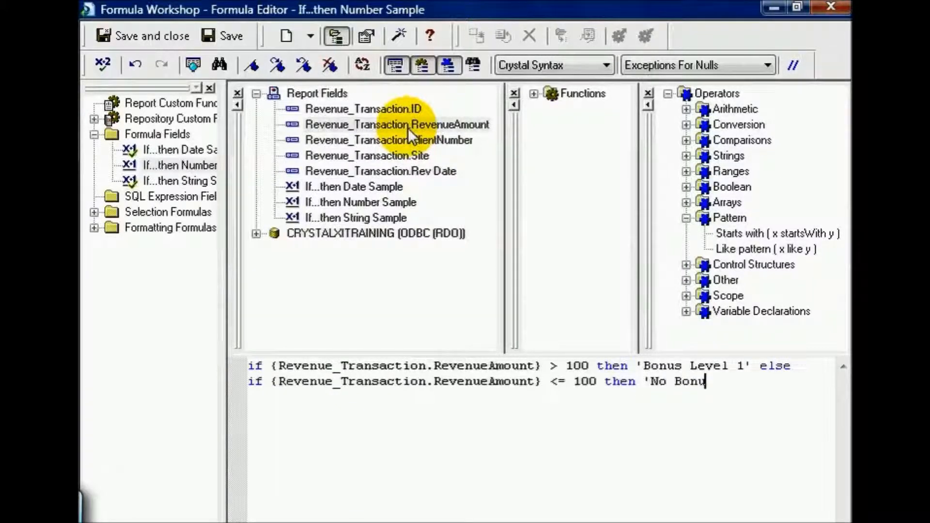
{"action": "type", "text": "s' else 'Check!'"}
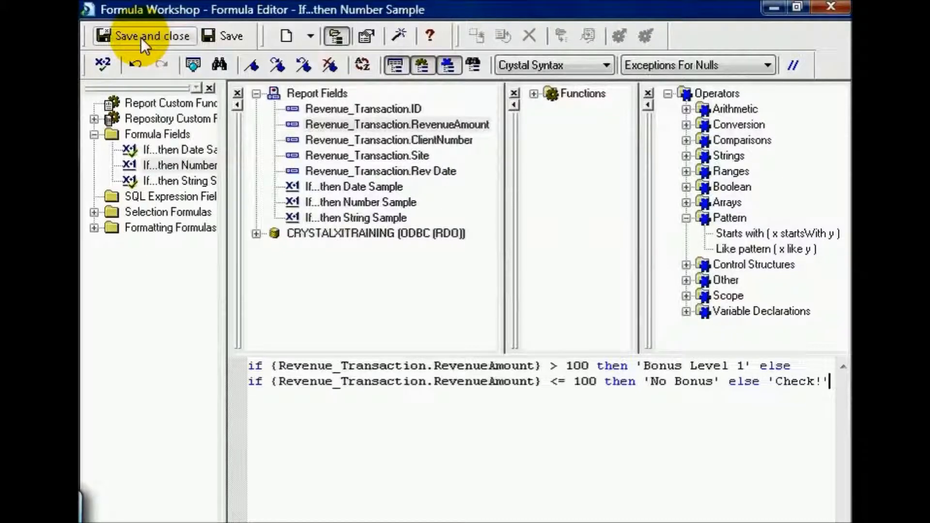
Save and close the formula, and place the If...then Number Sample field in the report's details row before the RevenueAmount column.
{"action": "left_click", "coordinate": [156, 39]}
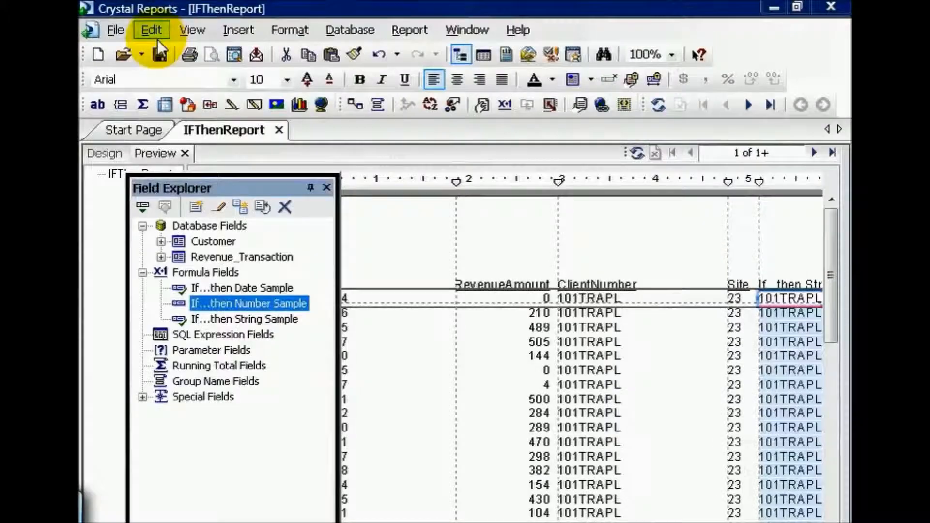
{"action": "left_click_drag", "start_coordinate": [255, 303], "coordinate": [359, 297]}
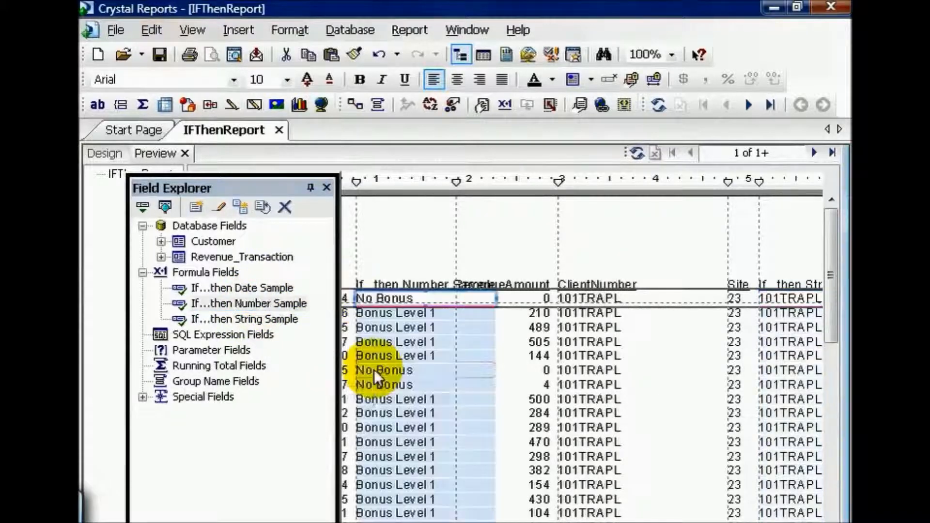
{"action": "left_click_drag", "start_coordinate": [399, 341], "coordinate": [431, 355]}
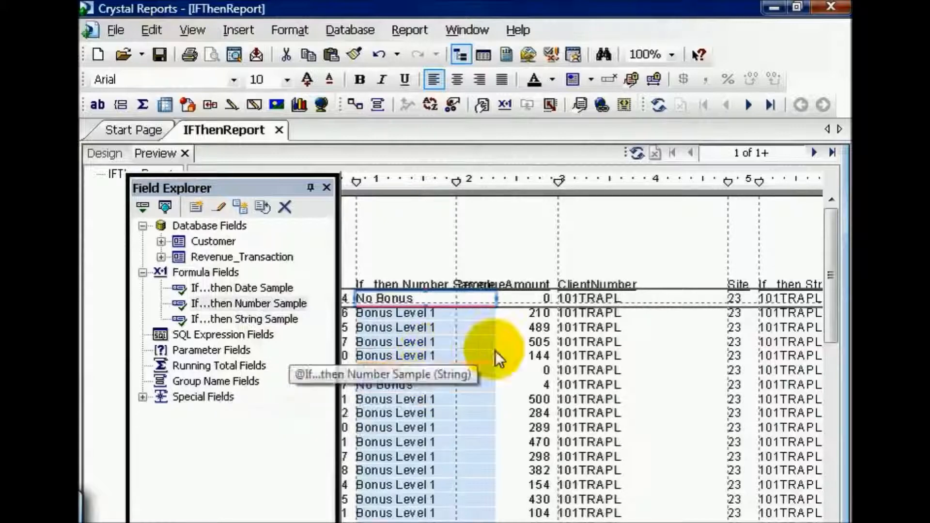
Reopen the If...then Number Sample formula for editing and move both then clauses onto their own lines.
{"action": "right_click", "coordinate": [263, 303]}
{"action": "left_click", "coordinate": [280, 315]}
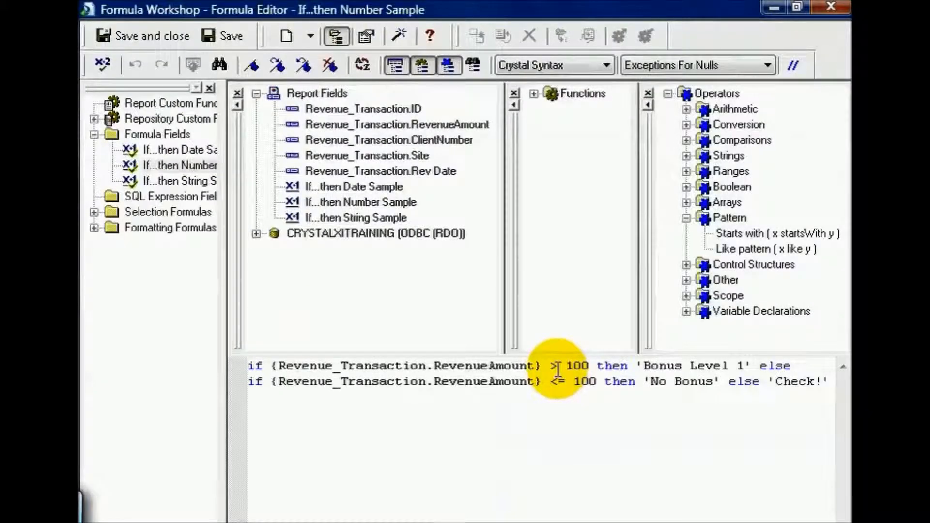
{"action": "left_click", "coordinate": [556, 369]}
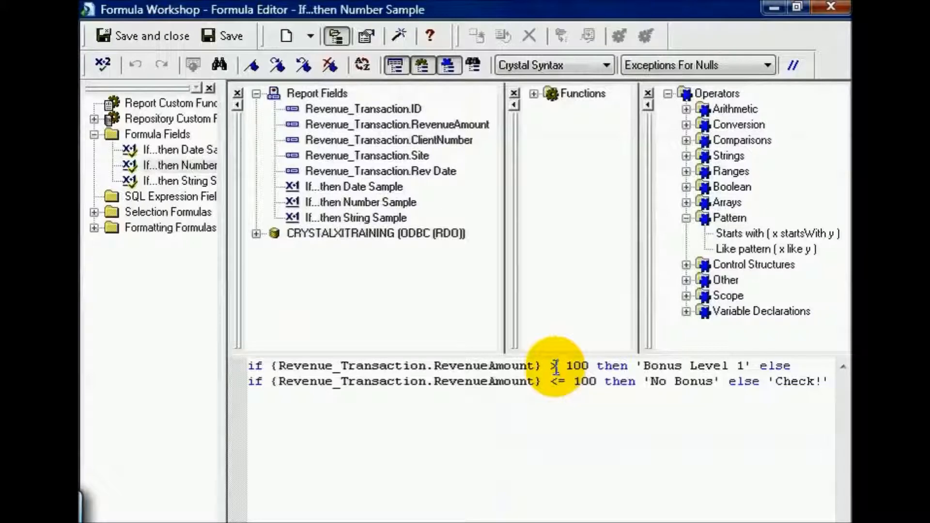
{"action": "left_click", "coordinate": [597, 365]}
{"action": "key", "text": "Return"}
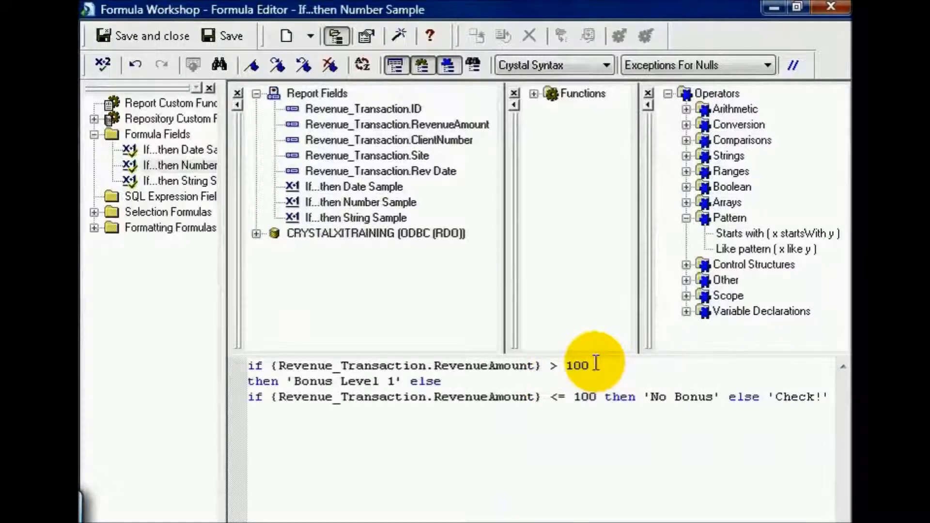
{"action": "left_click", "coordinate": [601, 397]}
{"action": "key", "text": "Return"}
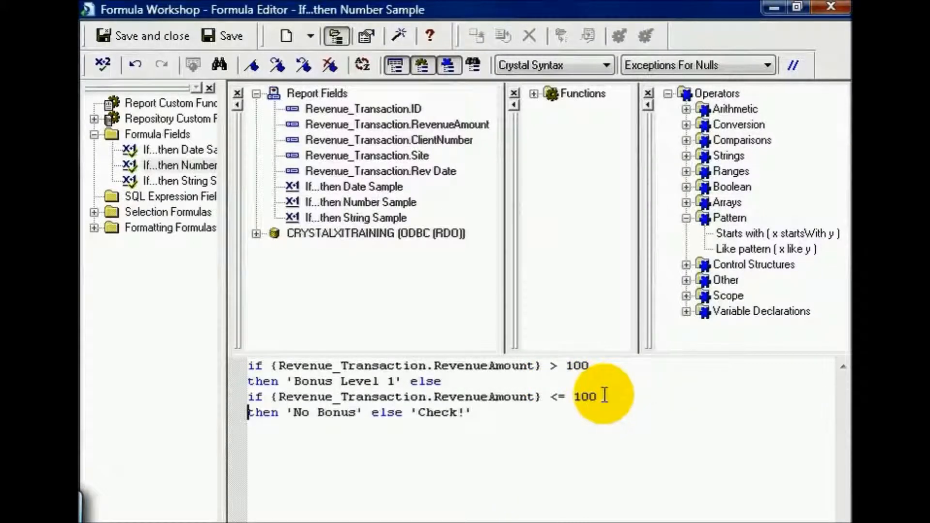
Extend the first condition with and {Revenue_Transaction.RevenueAmount} <=200, then save and close the formula.
{"action": "left_click", "coordinate": [596, 366]}
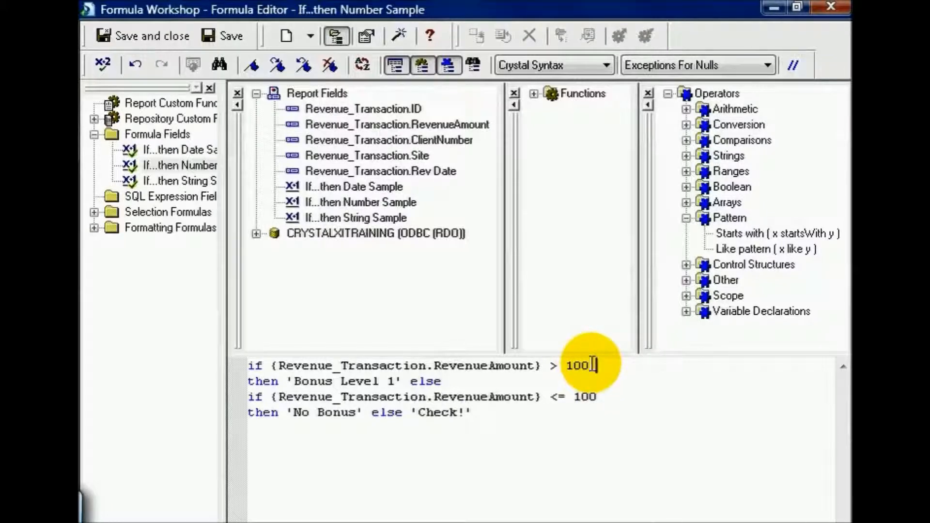
{"action": "type", "text": "and"}
{"action": "double_click", "coordinate": [431, 128]}
{"action": "type", "text": "<=20"}
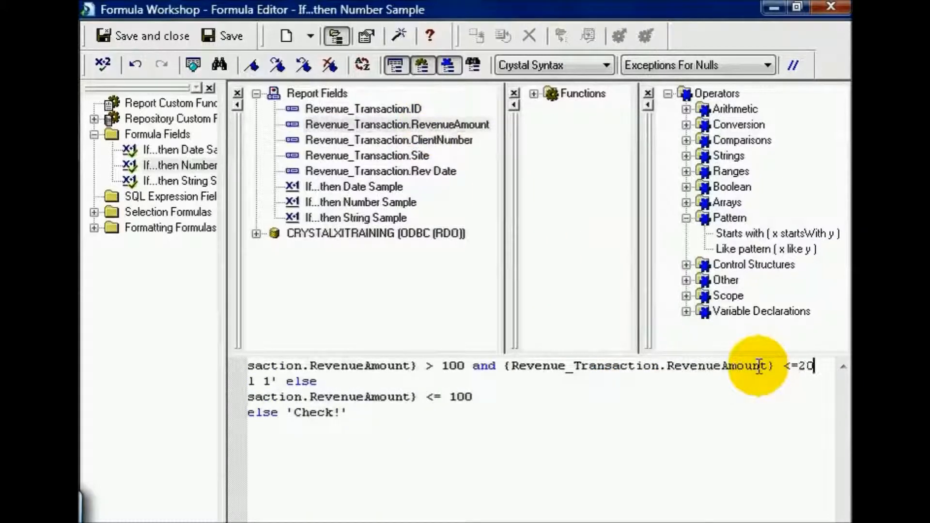
{"action": "type", "text": "0"}
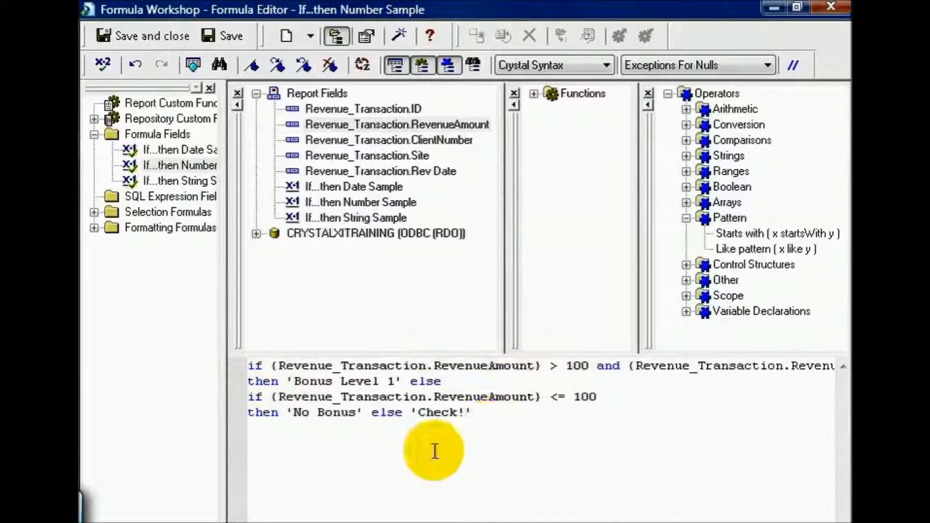
{"action": "mouse_move", "coordinate": [277, 522]}
{"action": "left_mouse_down"}
{"action": "mouse_move", "coordinate": [416, 522]}
{"action": "mouse_move", "coordinate": [276, 522]}
{"action": "left_mouse_up"}
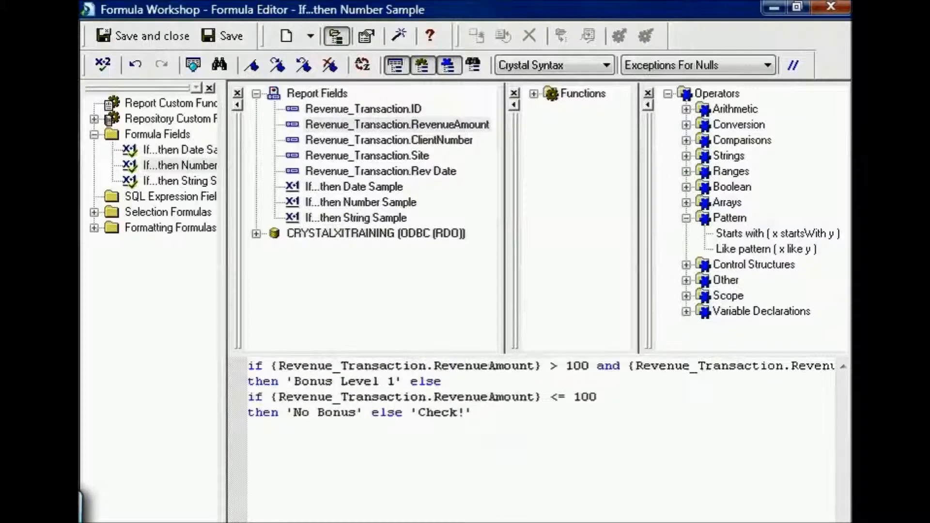
{"action": "left_click", "coordinate": [173, 34]}
{"action": "left_click", "coordinate": [171, 34]}
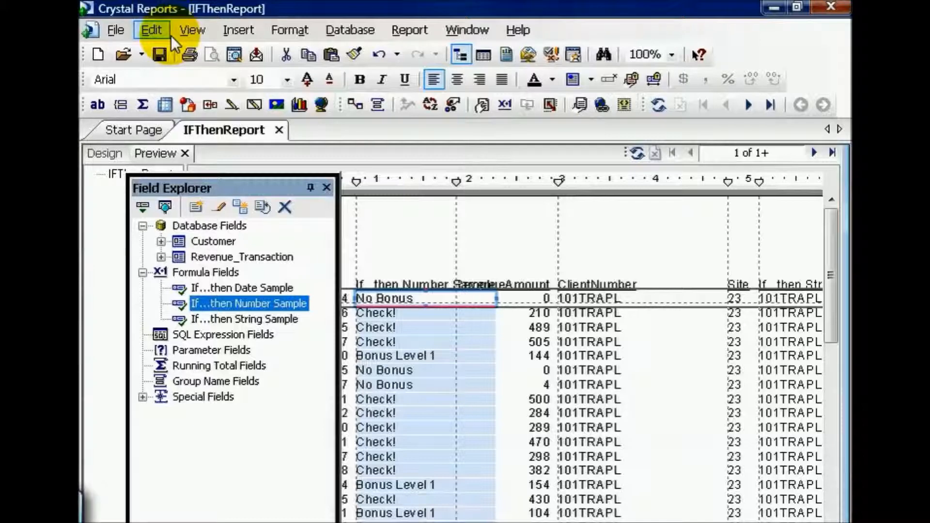
Change the 'Check!' result of the If...then Number Sample formula to 'Bonus Level 3', then save and close it.
{"action": "right_click", "coordinate": [292, 305]}
{"action": "left_click", "coordinate": [307, 314]}
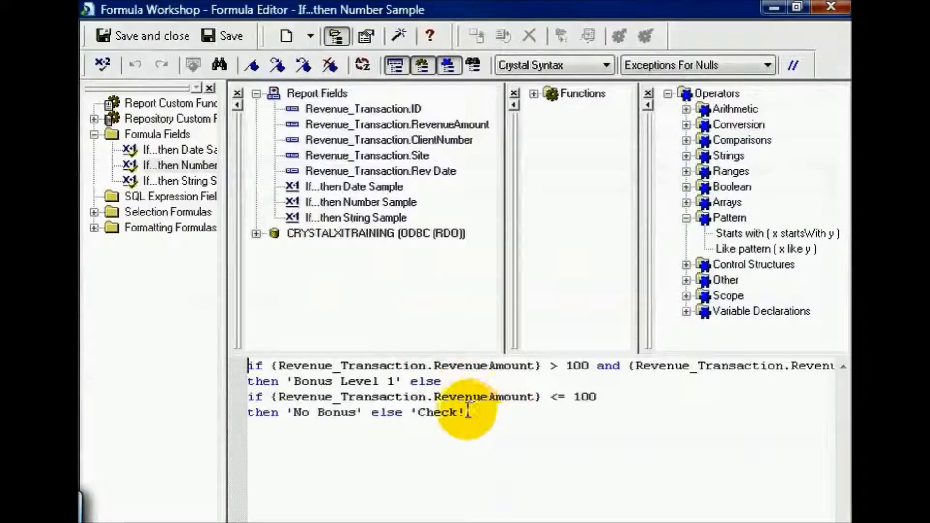
{"action": "left_click_drag", "start_coordinate": [468, 412], "coordinate": [418, 413]}
{"action": "type", "text": "Bonus Level 3"}
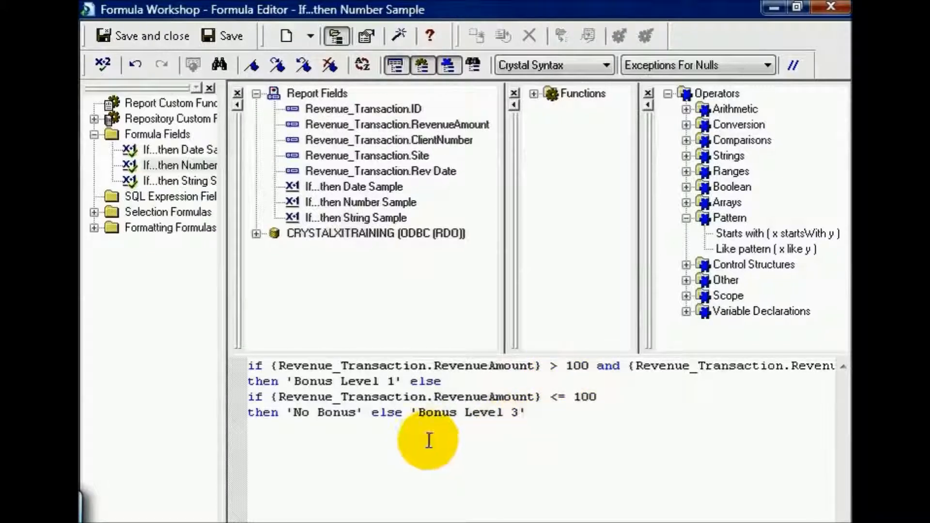
{"action": "left_click", "coordinate": [140, 35]}
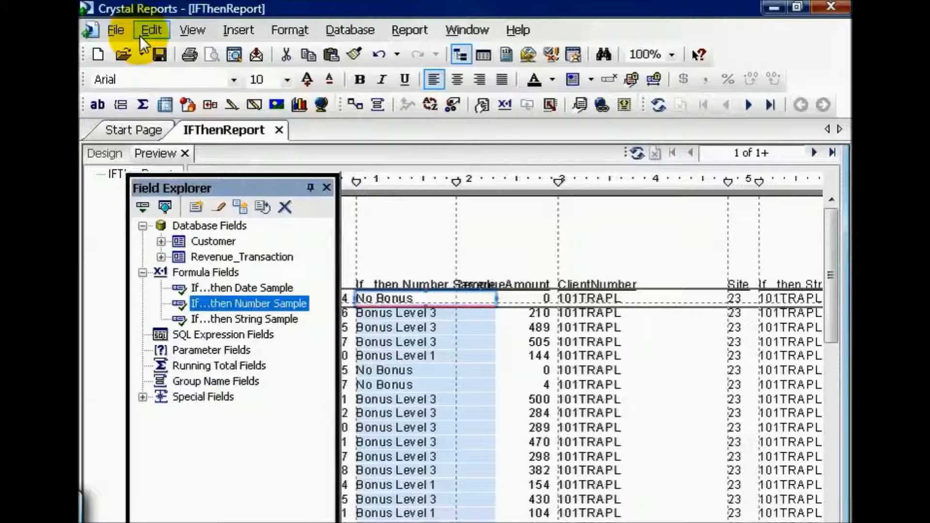